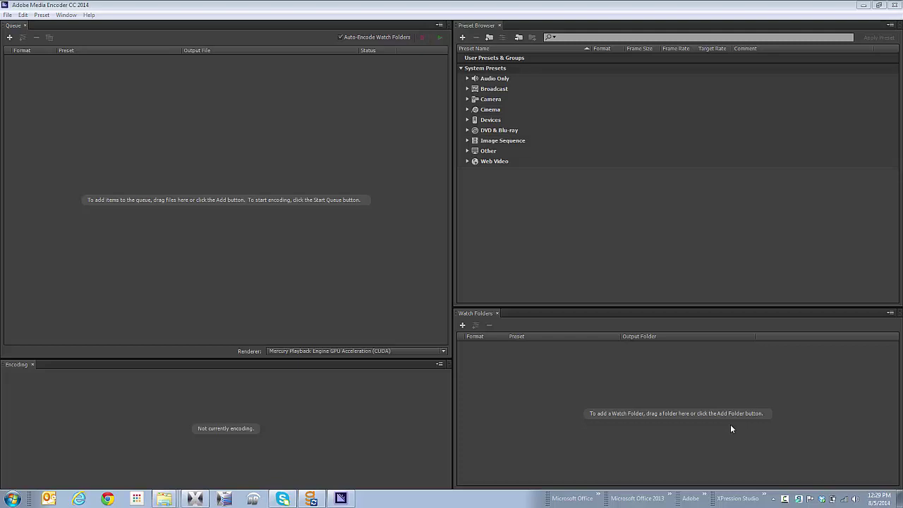
Step: View the program's version information, then close it
left_click(89, 15)
left_click(101, 54)
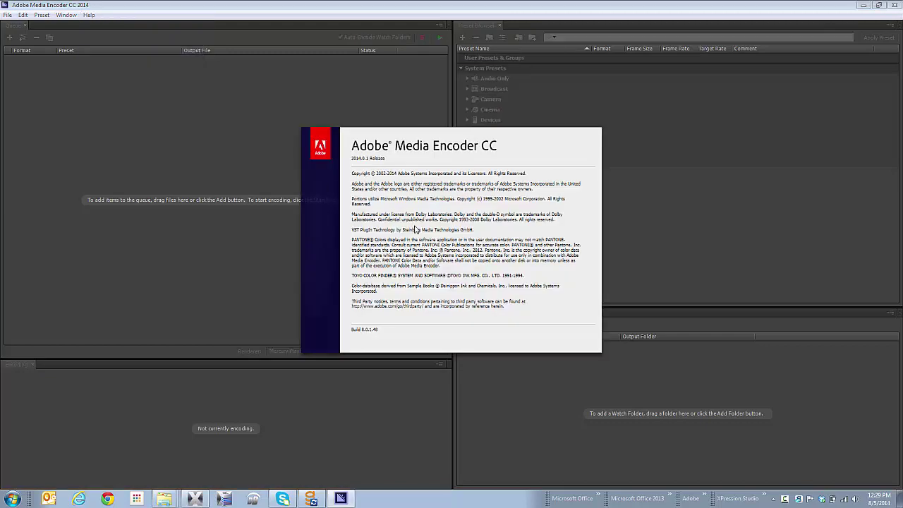
left_click(530, 180)
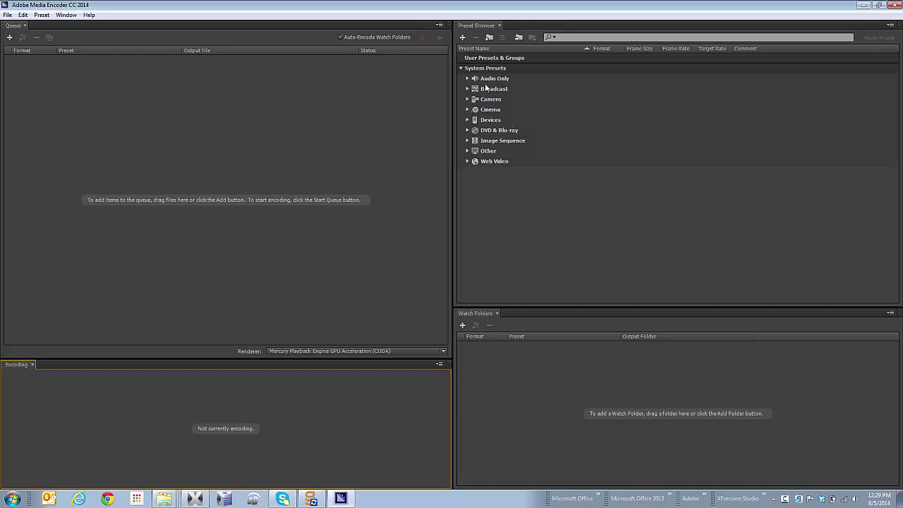
Step: Create a new preset group named 'XPression Group'
left_click(491, 40)
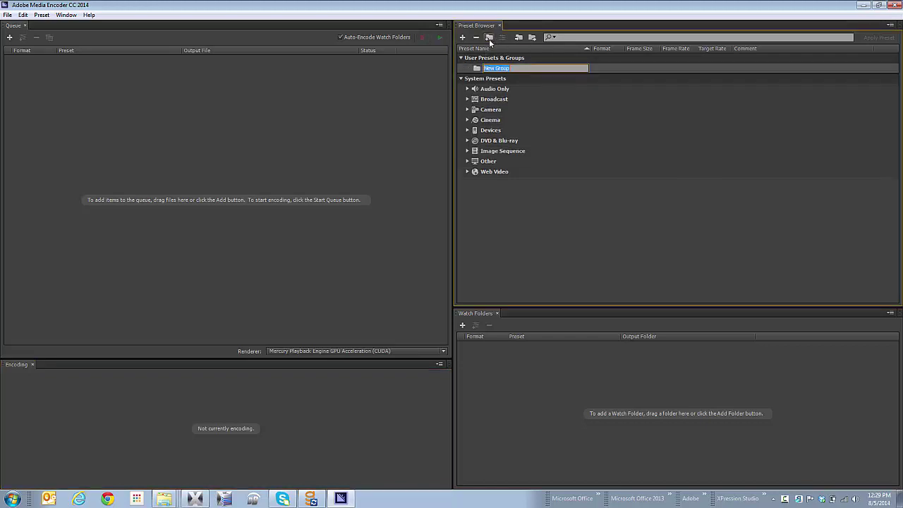
type("XPression Group")
key("Return")
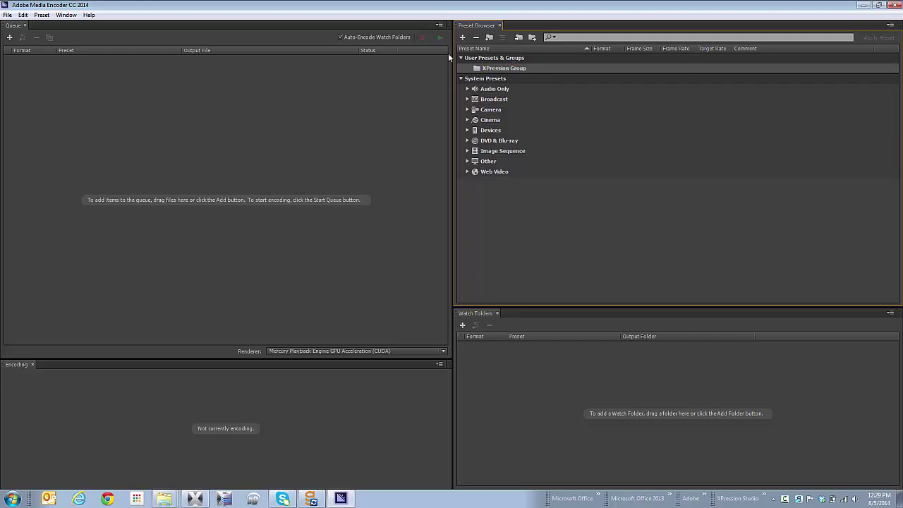
Step: Start a new preset named 'XPression Movies', correcting the name's capitalisation
left_click(463, 37)
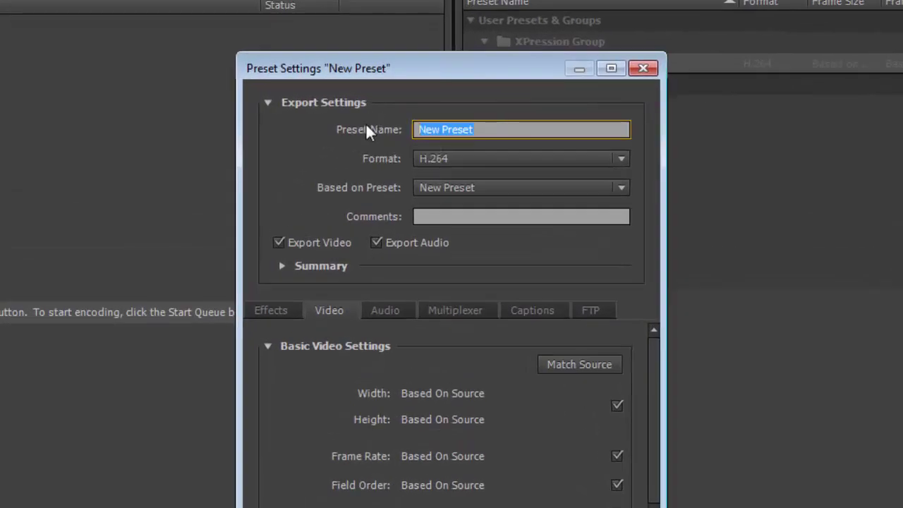
type("XPression MOvies")
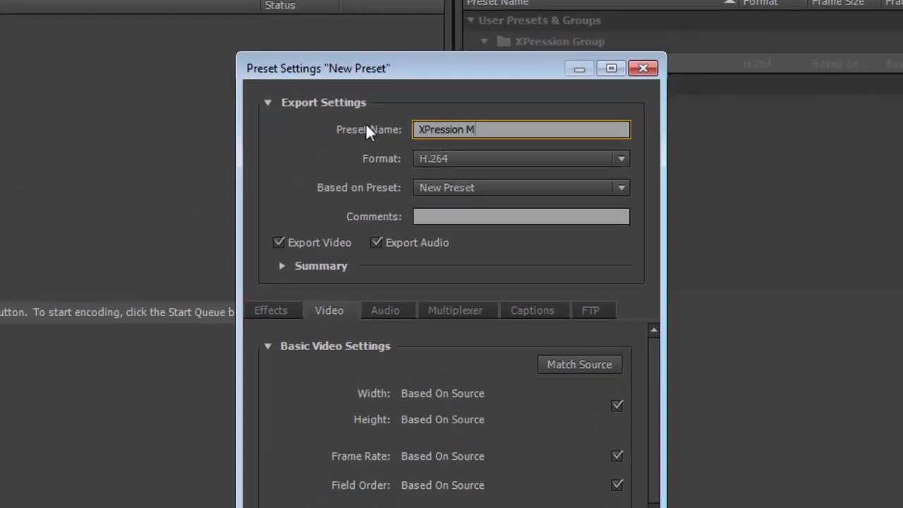
key("BackSpace")
key("BackSpace")
key("BackSpace")
key("BackSpace")
key("BackSpace")
type("ovies")
Step: Set the preset format to AVI, keeping NTSC DV as the base preset
left_click(500, 161)
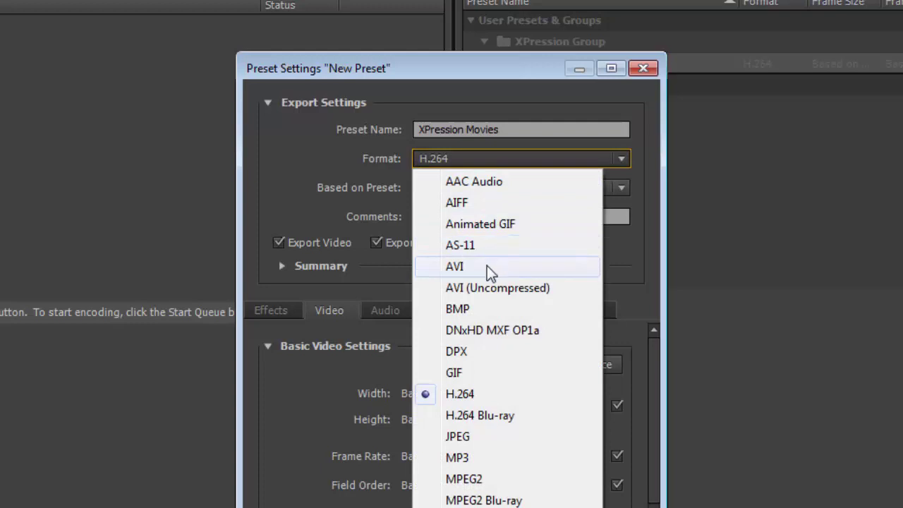
left_click(487, 266)
left_click(488, 189)
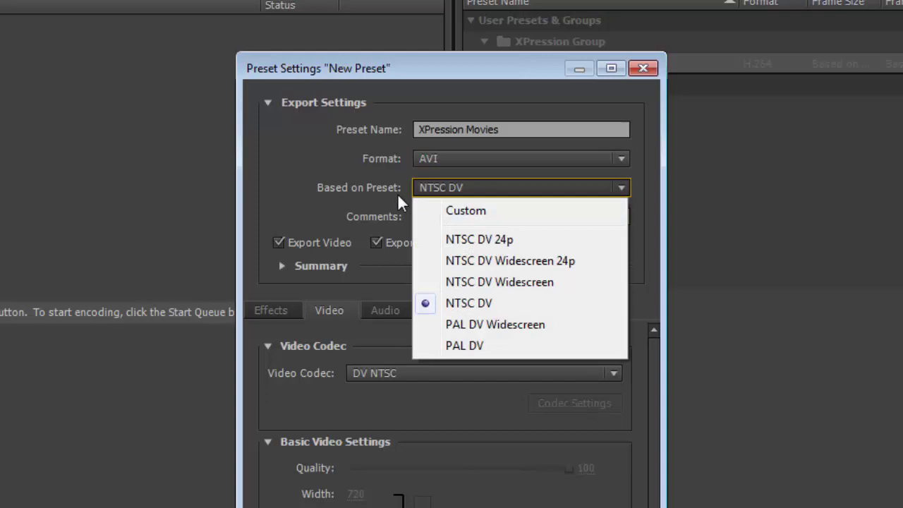
left_click(379, 202)
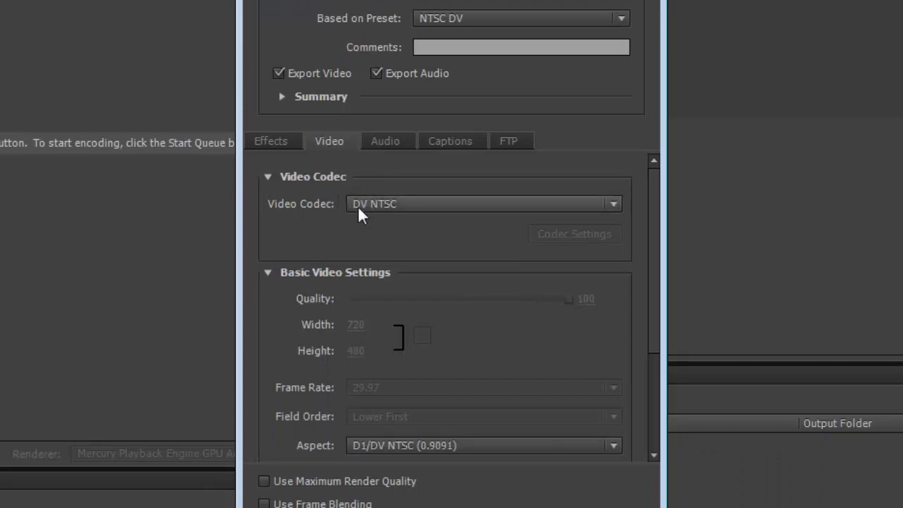
Step: Choose XPression Video Codec 5.7 as the preset's video codec
left_click(358, 205)
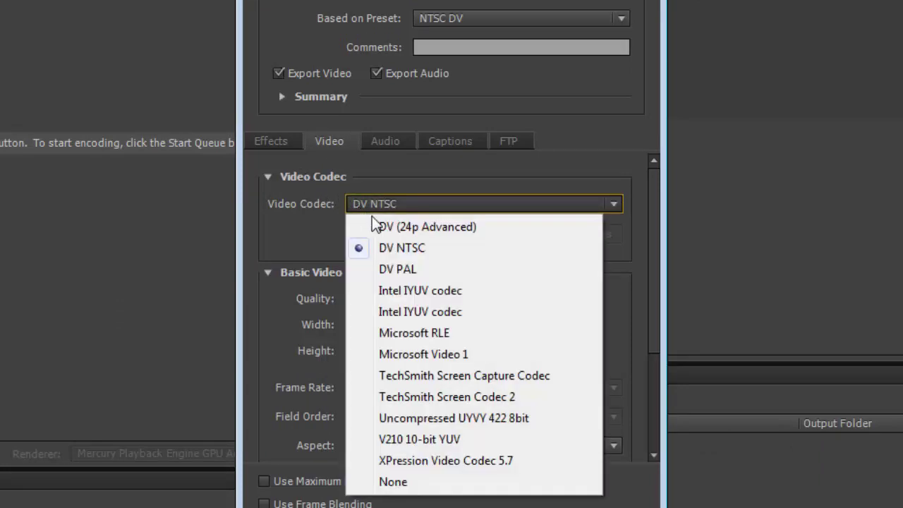
left_click(424, 462)
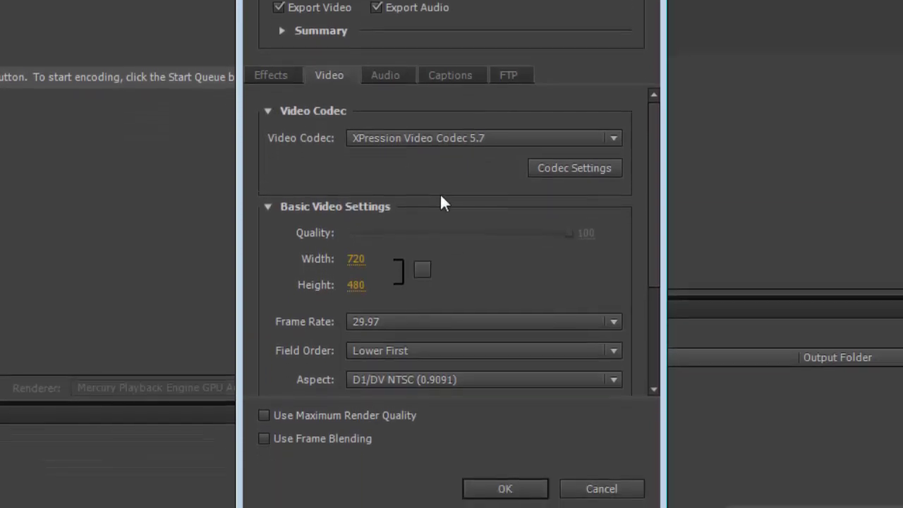
Step: Set the video frame size to 1920 × 1080
left_click(358, 257)
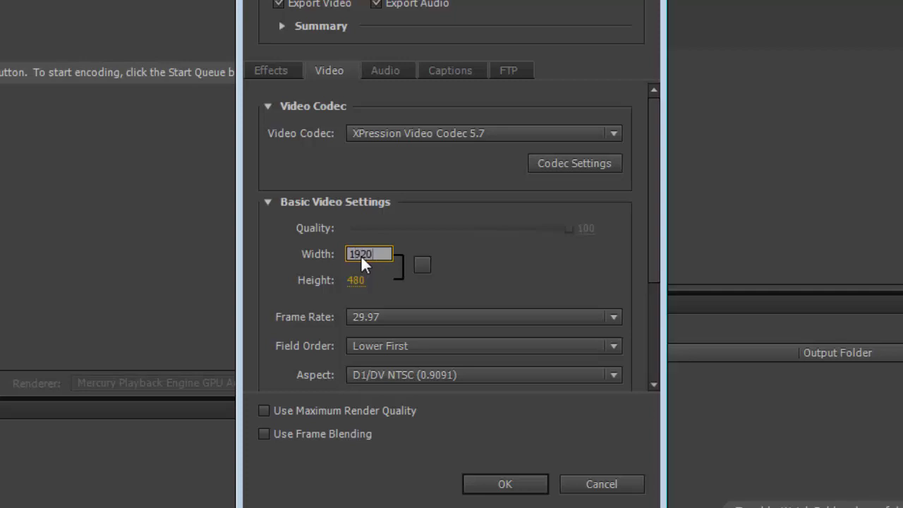
left_click(353, 281)
type("1080")
key("Return")
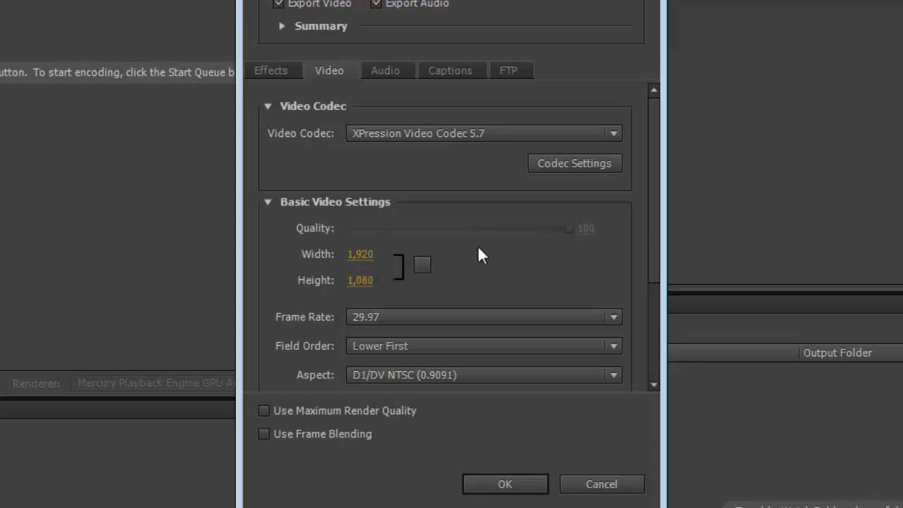
Step: Make the video Progressive with a Square Pixels aspect
left_click(446, 346)
left_click(430, 373)
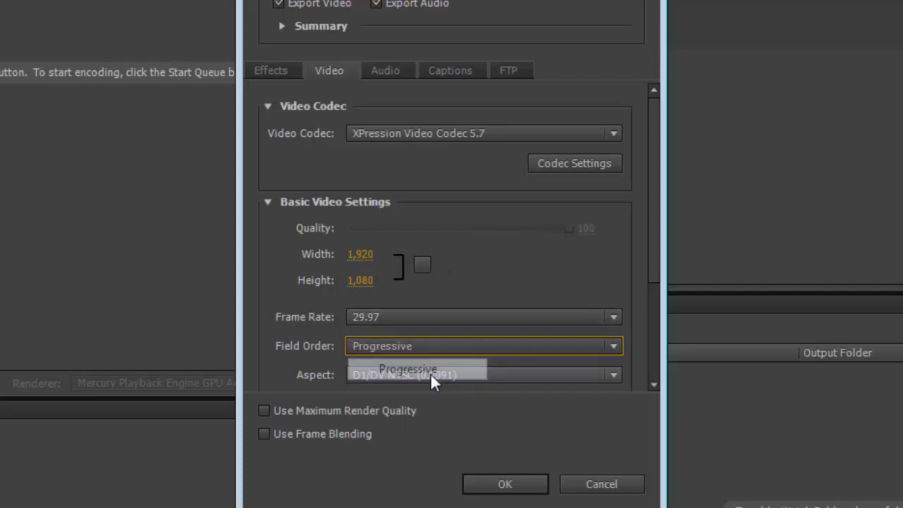
left_click(448, 372)
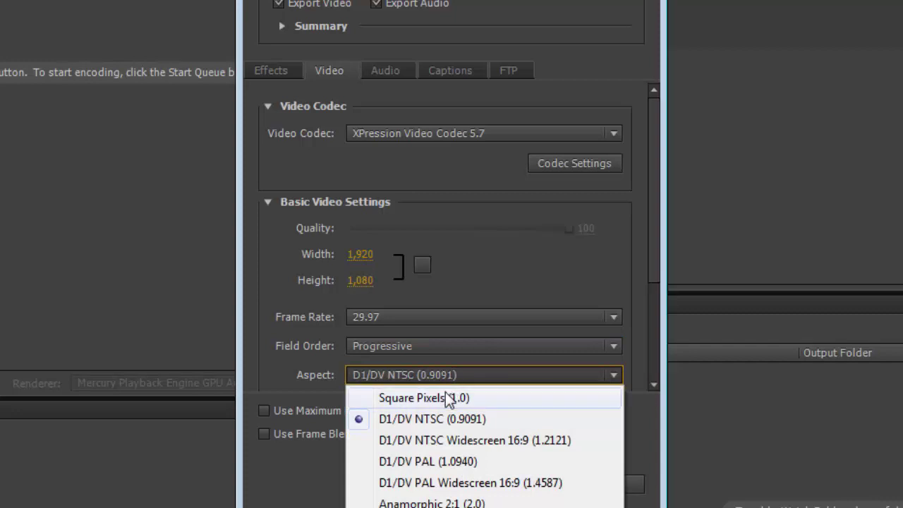
left_click(447, 398)
Step: Turn on Render at Maximum Depth with 32 bit depth
scroll(656, 293, "down", 1)
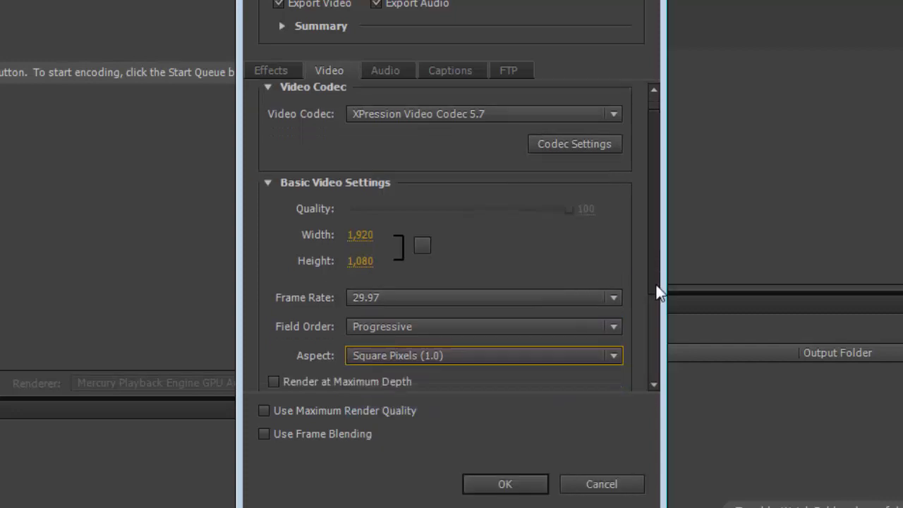
left_click_drag(656, 293, 656, 402)
left_click(292, 246)
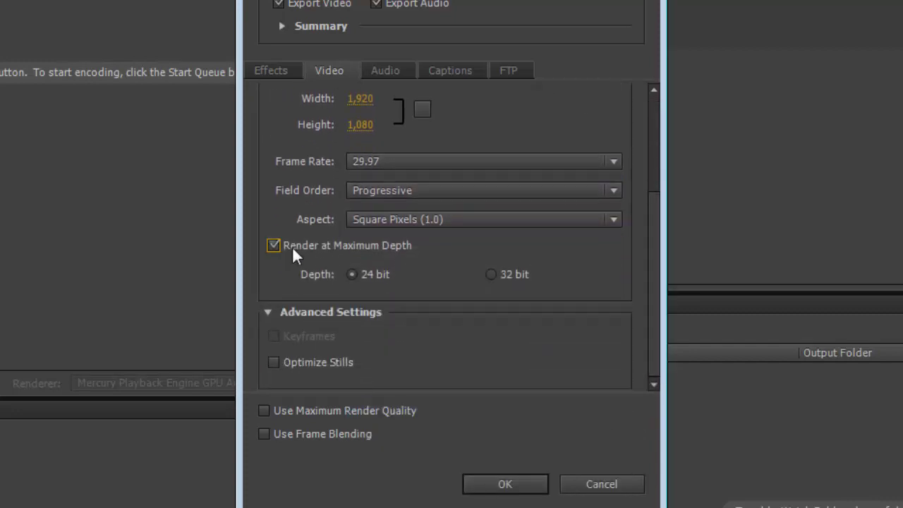
left_click(491, 275)
left_click_drag(657, 287, 660, 90)
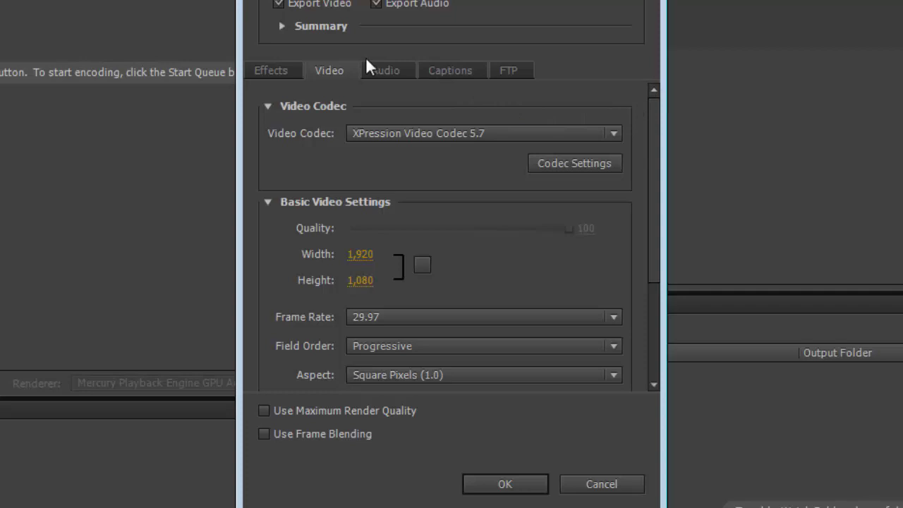
Step: Review the preset's Audio, Captions, FTP and Effects settings
left_click(381, 72)
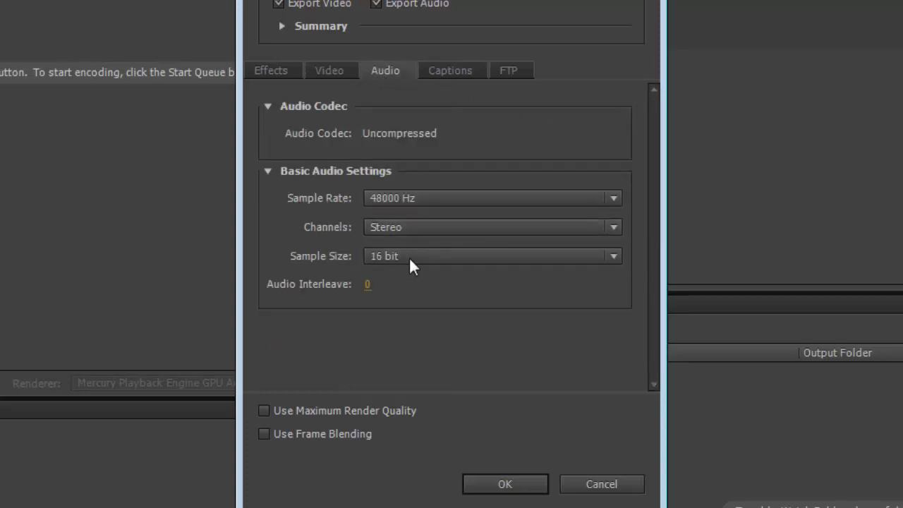
left_click(441, 70)
left_click(506, 74)
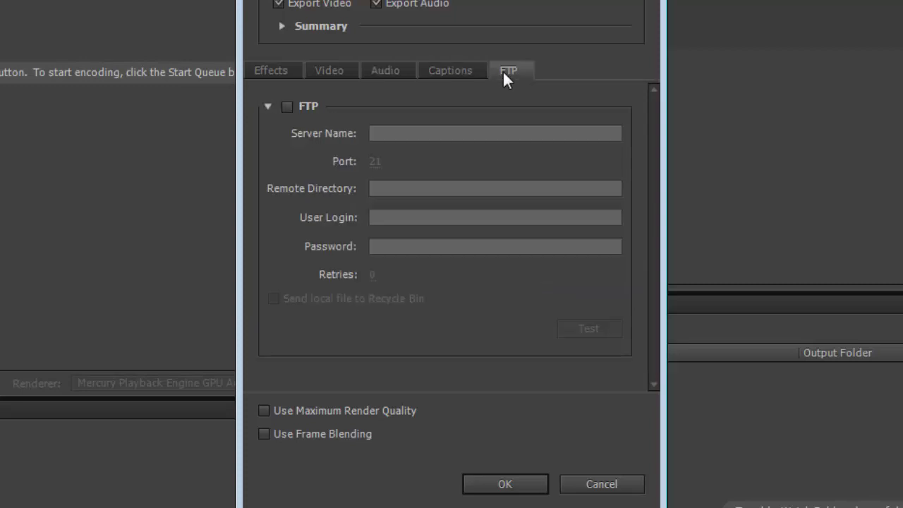
left_click(279, 71)
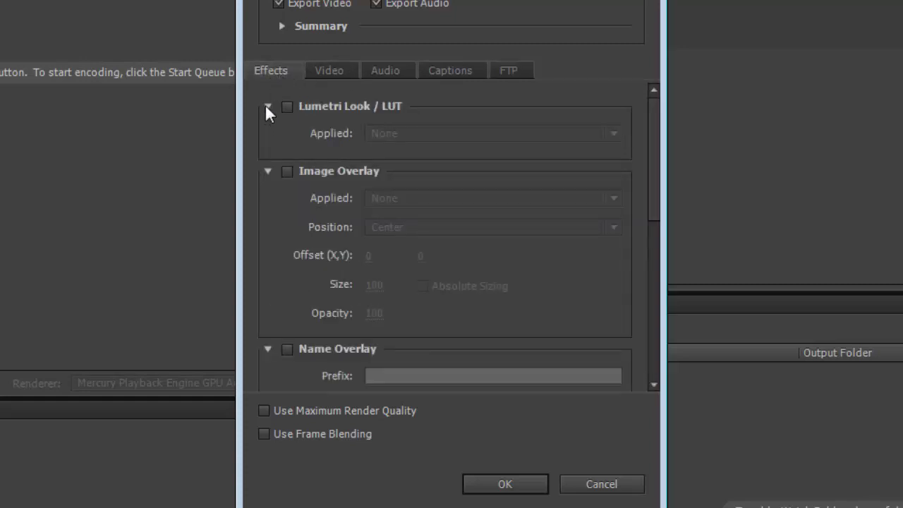
Step: Collapse the Lumetri Look / LUT, Image, Name and Timecode Overlay sections
left_click(267, 106)
left_click(268, 133)
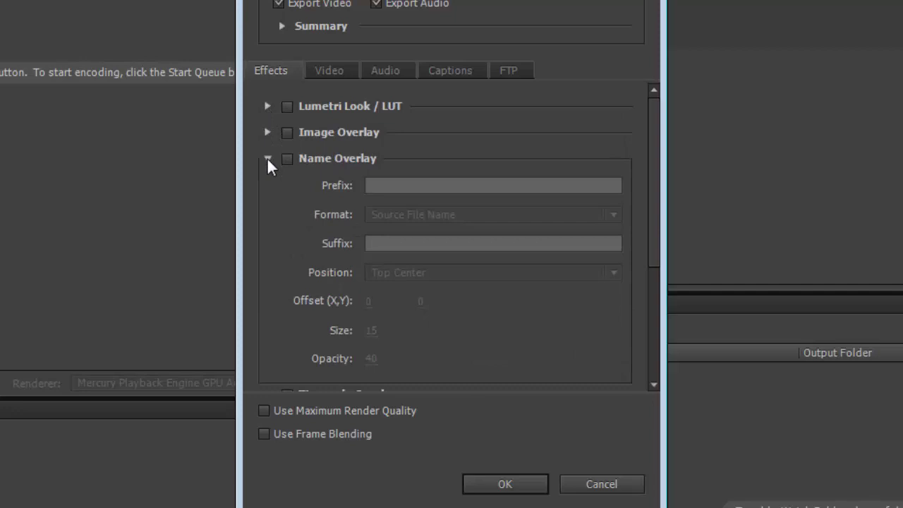
left_click(267, 157)
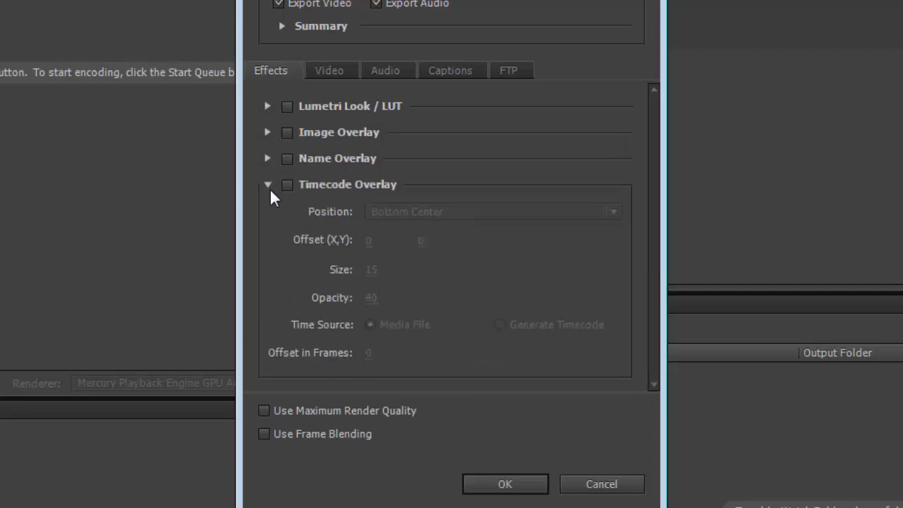
left_click(268, 186)
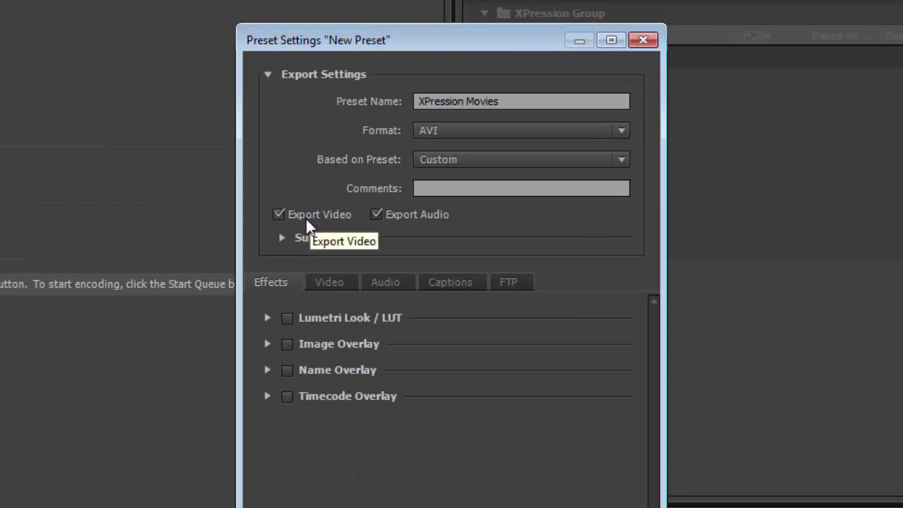
Step: Comment the preset 'Flip videos into XPR', save it, and select it under XPression Group
left_click(449, 185)
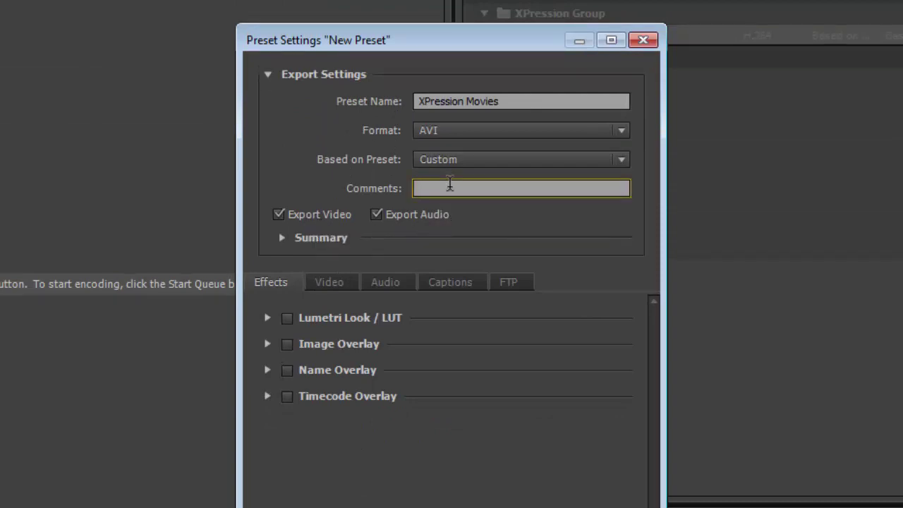
type("Flip videos into XPR")
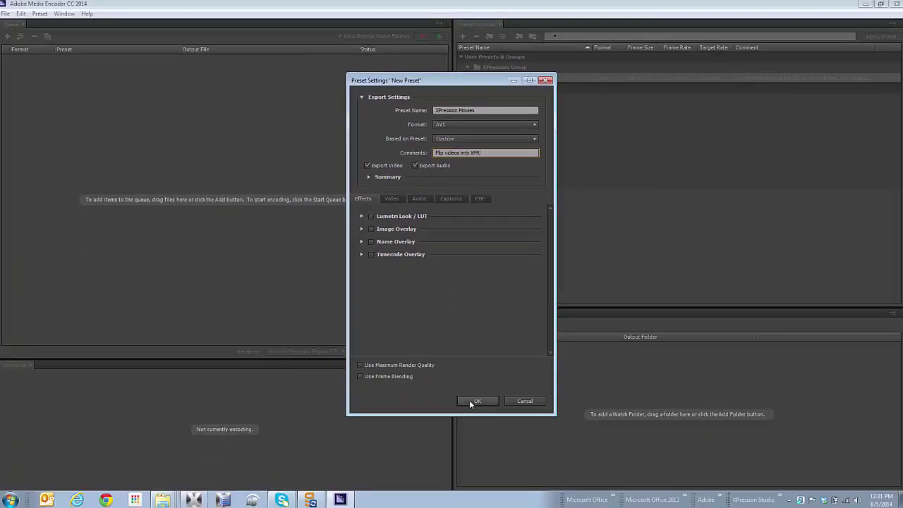
left_click(470, 400)
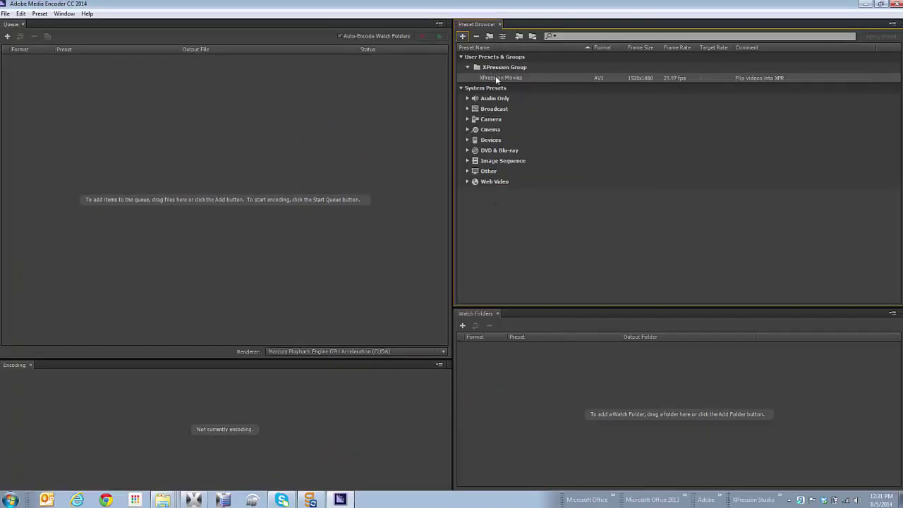
left_click(497, 77)
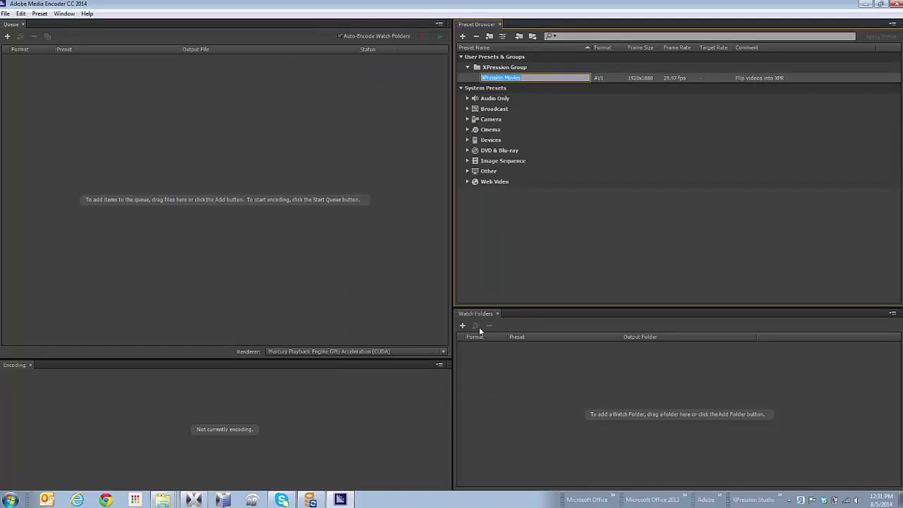
Step: Add a watch folder, browsing to the Turner Test folder on the Desktop
left_click(477, 313)
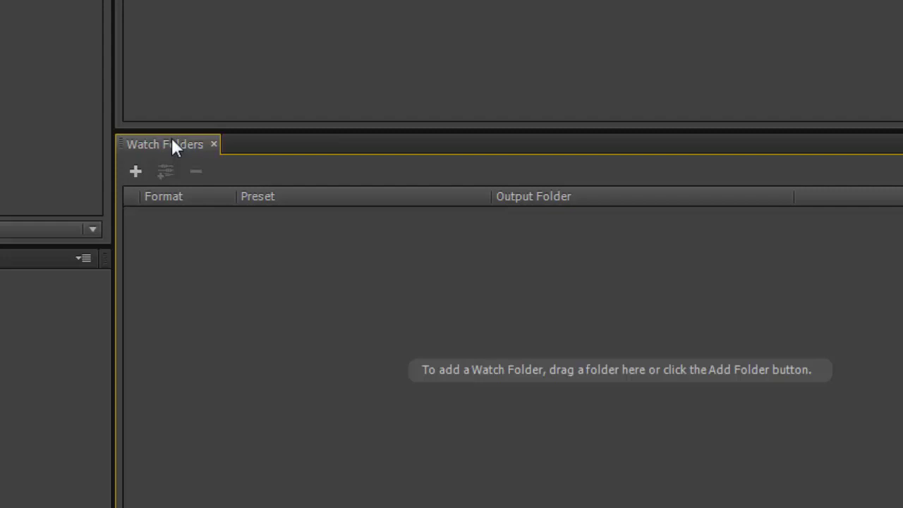
left_click(136, 172)
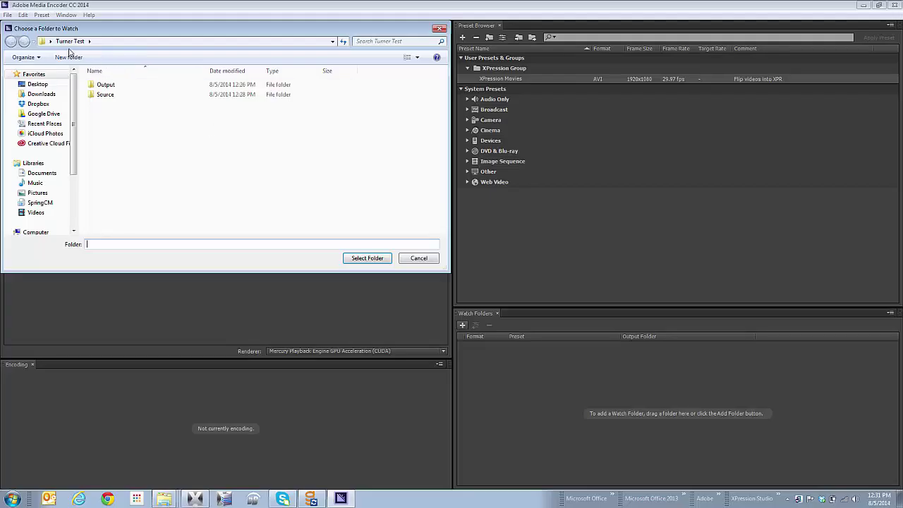
left_click(38, 84)
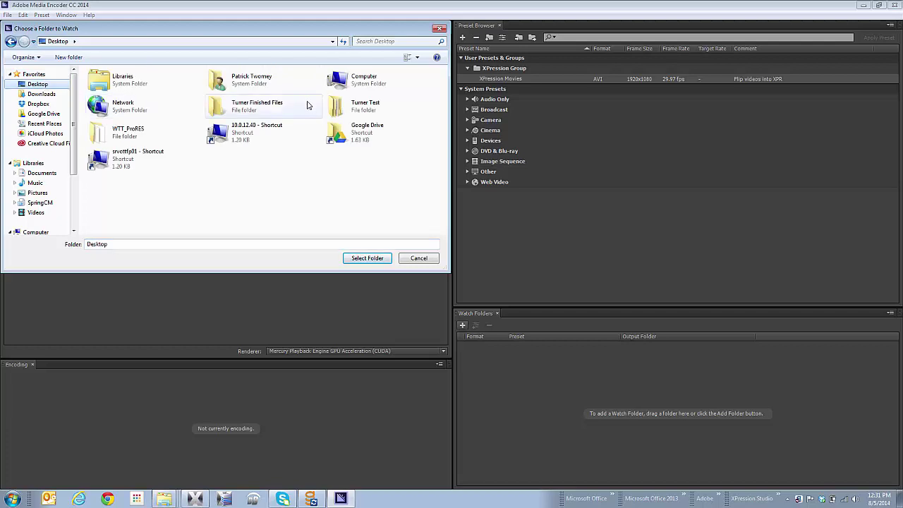
double_click(331, 105)
Step: Add Turner Test as a watch folder encoding to AVI with the XPression Movies preset
left_click(366, 258)
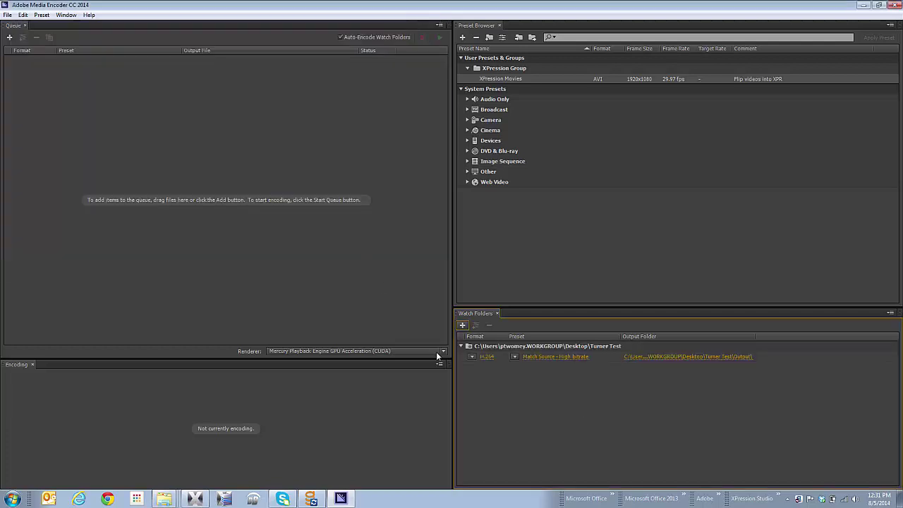
left_click(472, 356)
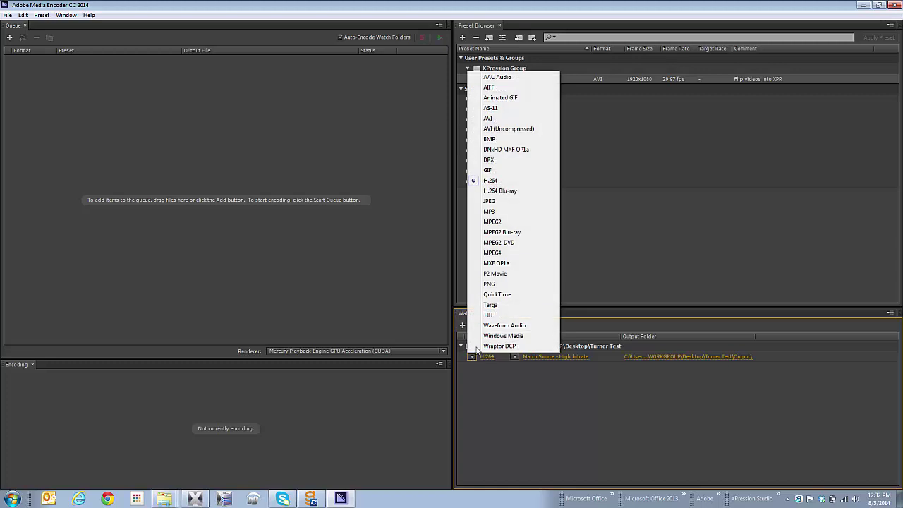
left_click(507, 118)
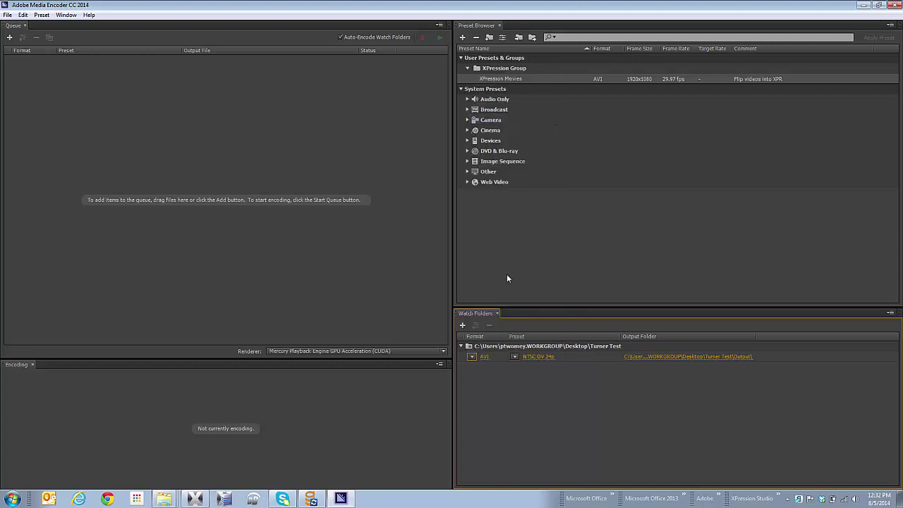
left_click(515, 357)
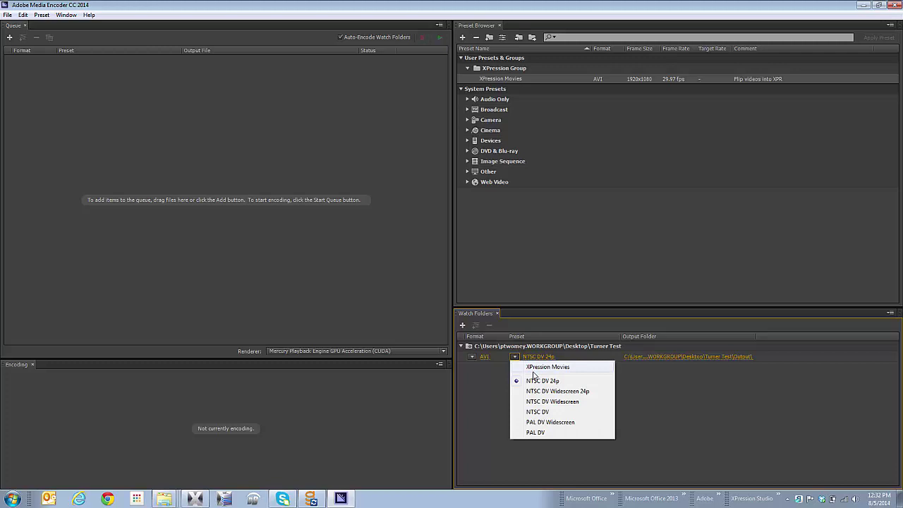
left_click(534, 368)
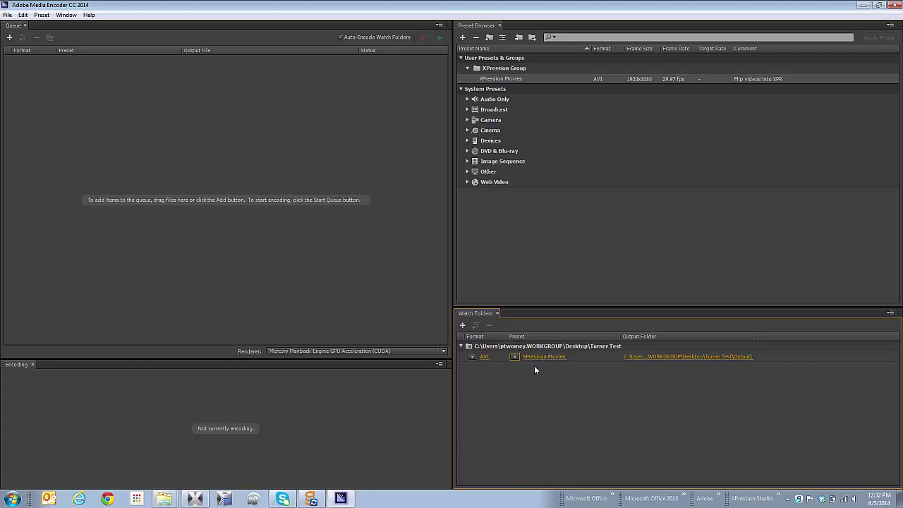
Step: Send the watch folder's output to the Desktop's Turner Finished Files folder
left_click(662, 357)
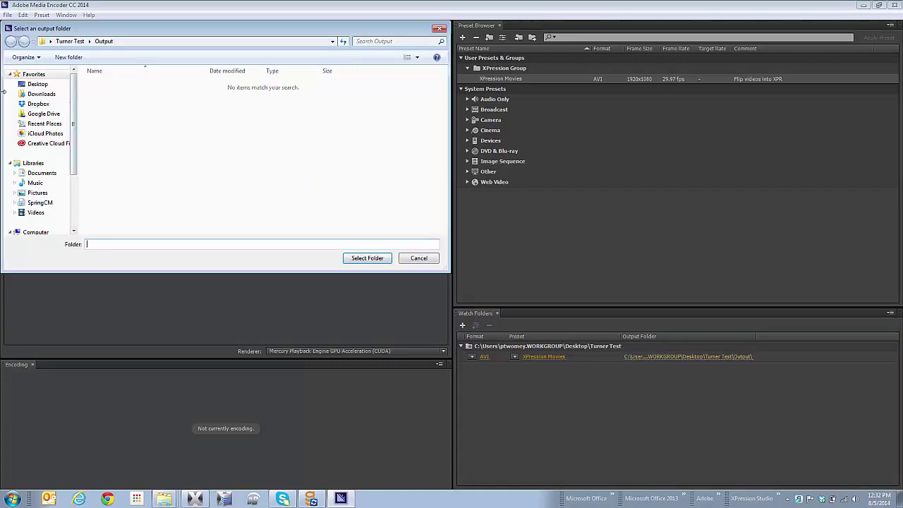
left_click(32, 85)
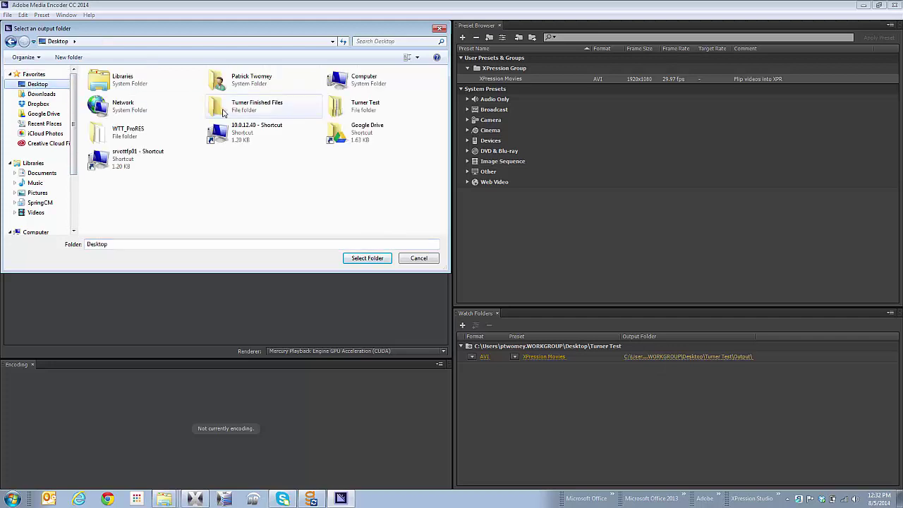
left_click(237, 109)
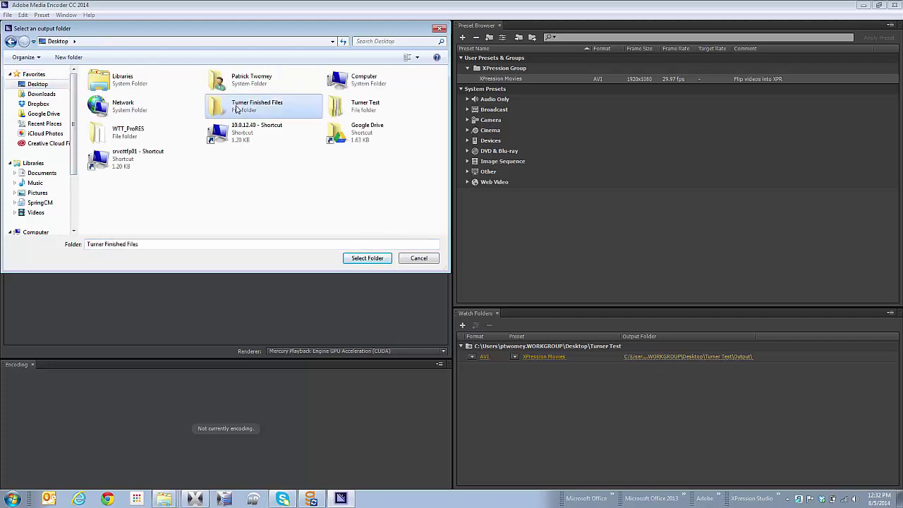
left_click(367, 259)
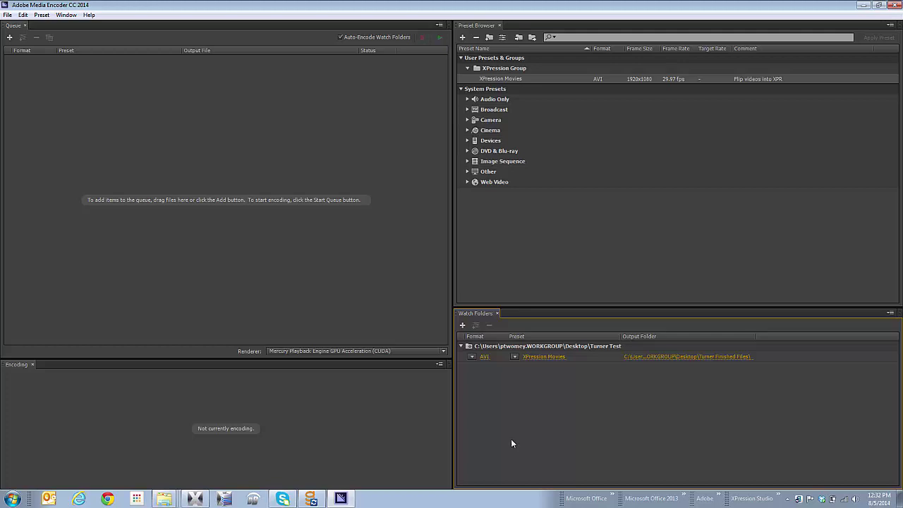
Step: Open the WTT_ProRES and Turner Test folders from the Explorer jump list
right_click(173, 503)
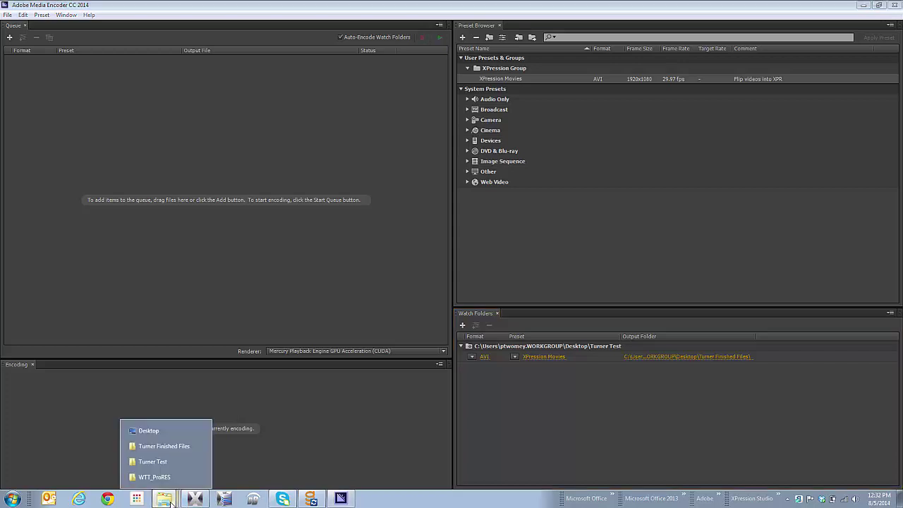
left_click(169, 477)
right_click(167, 499)
left_click(166, 462)
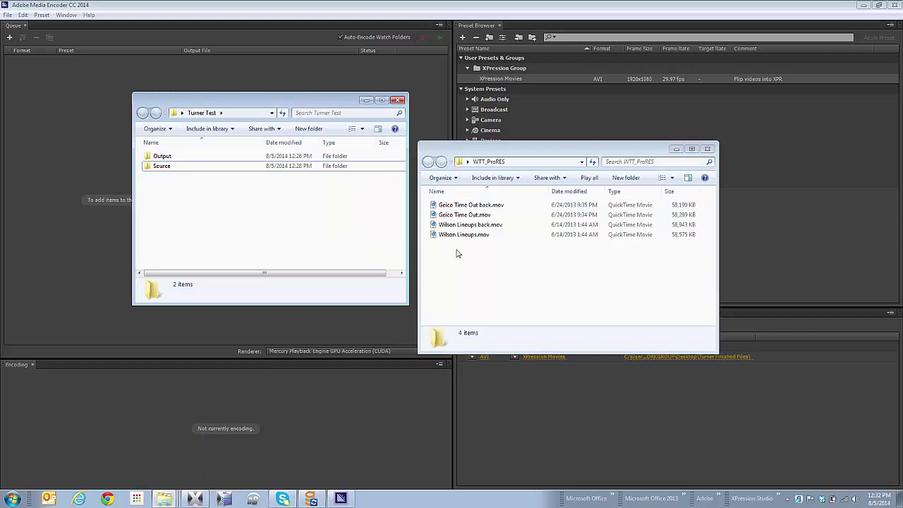
Step: Copy the four .mov clips into Turner Test and minimize both folder windows
left_click_drag(455, 254, 285, 218)
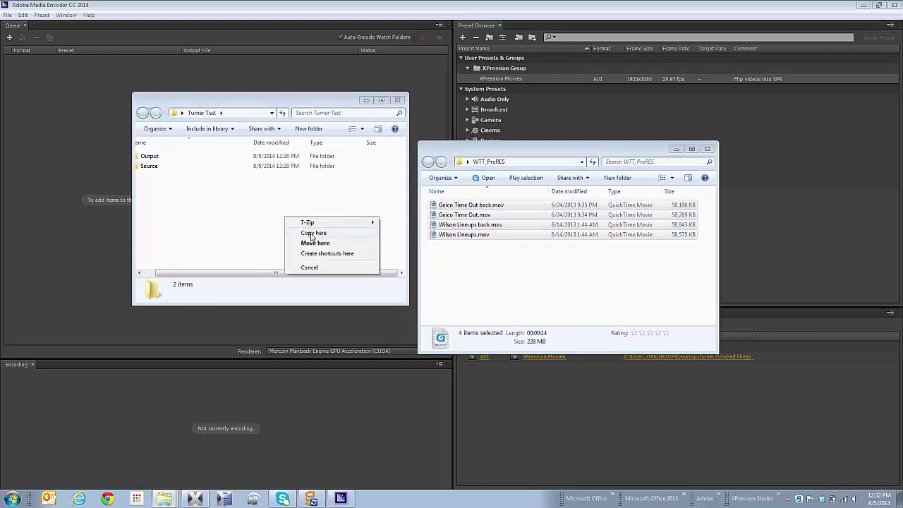
left_click(312, 234)
left_click_drag(261, 279, 248, 278)
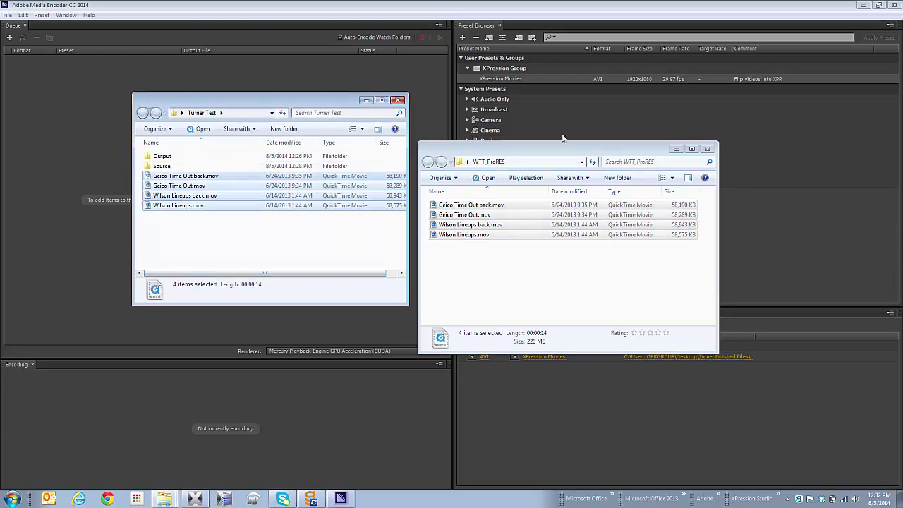
left_click(367, 100)
left_click(675, 149)
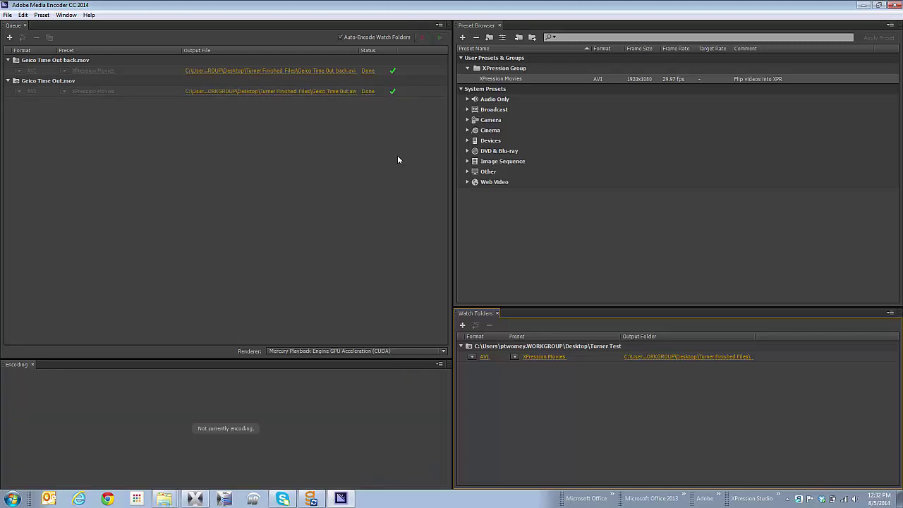
Step: Once both Geico clips finish encoding to AVI, bring XPression Studio to the front
left_click(194, 498)
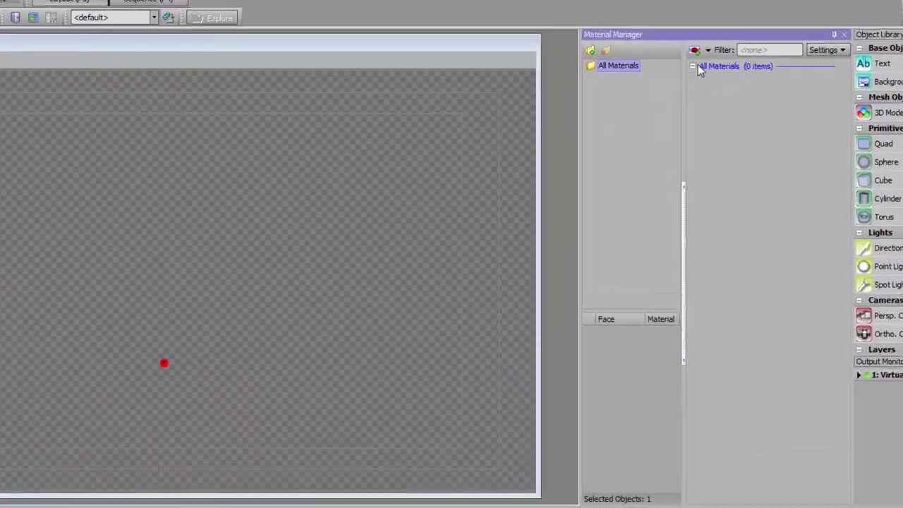
Step: Create a new video material in the Material Manager from the clip Geico Time Out.avi
left_click(709, 49)
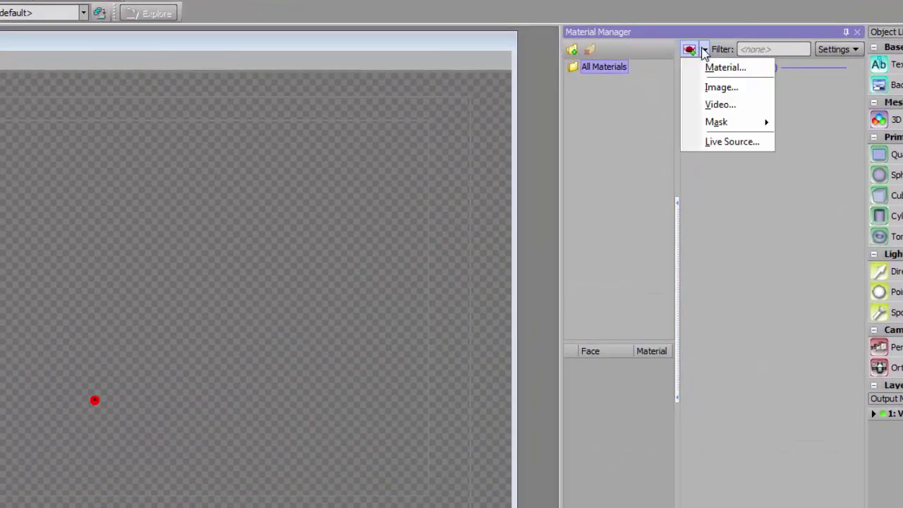
left_click(725, 104)
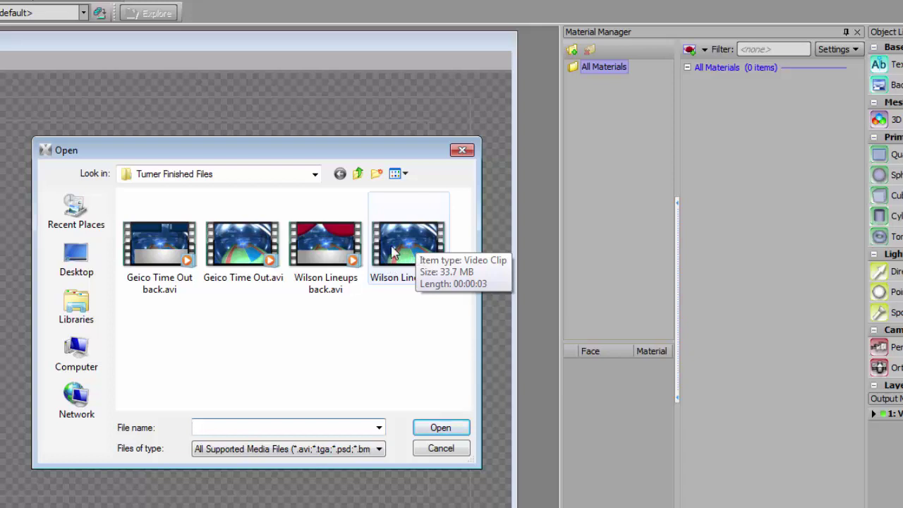
left_click(243, 247)
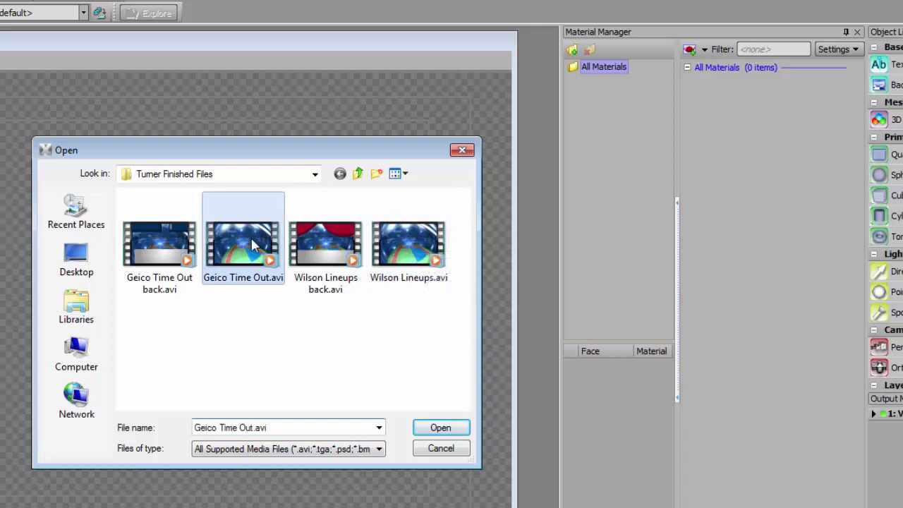
left_click(437, 429)
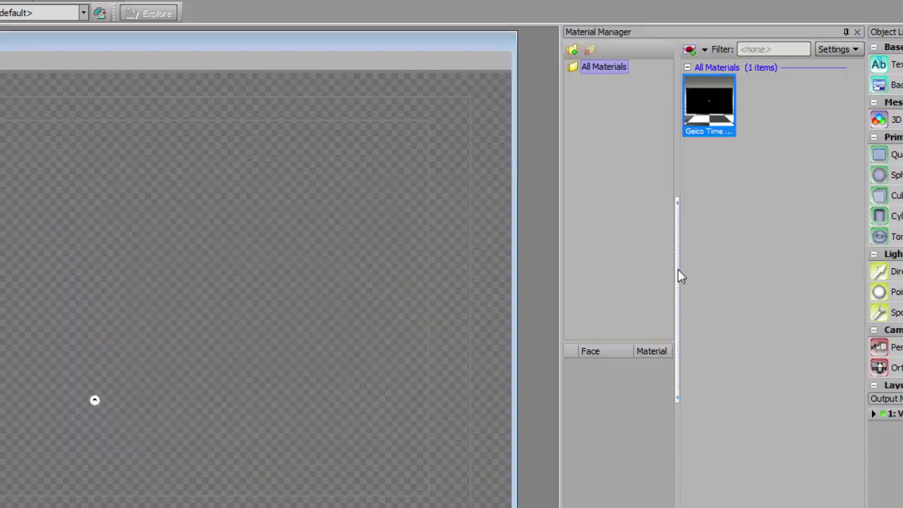
Step: Set the Geico Time Out material's Video layer to Run Mode Play Once with Auto Start enabled
right_click(708, 122)
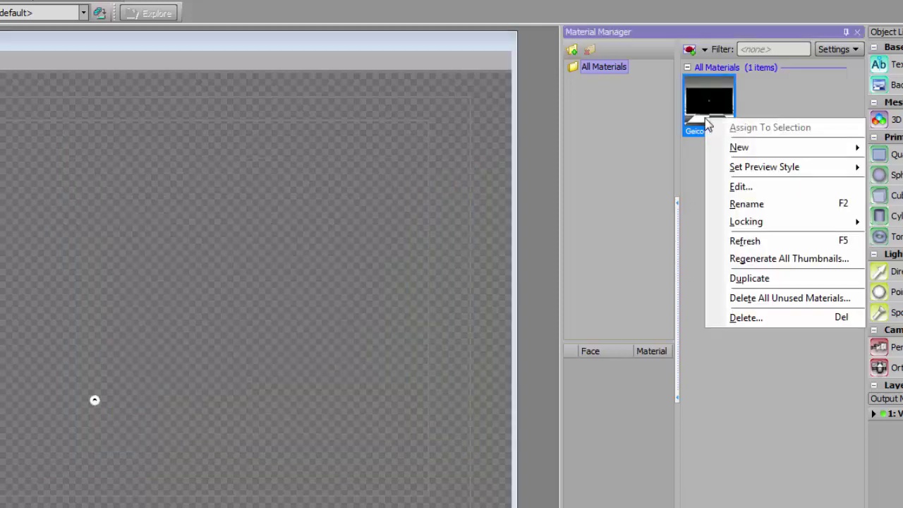
left_click(722, 185)
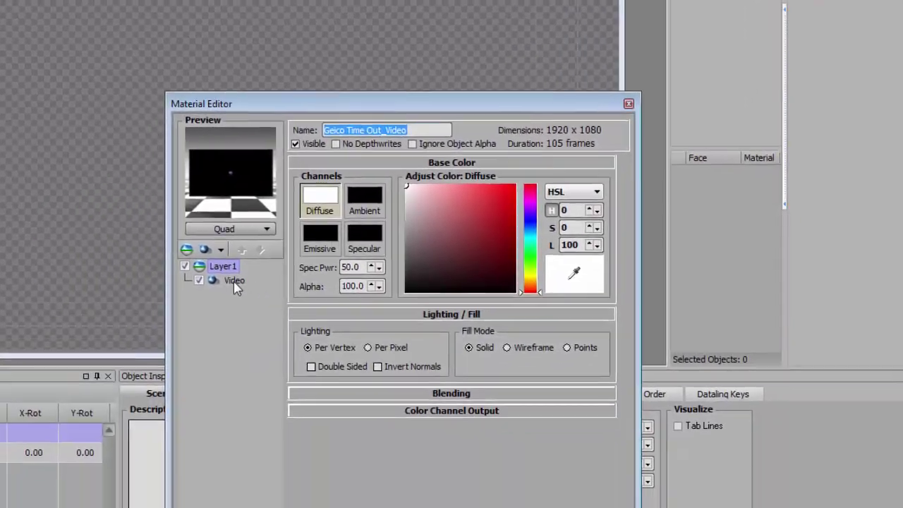
left_click(127, 473)
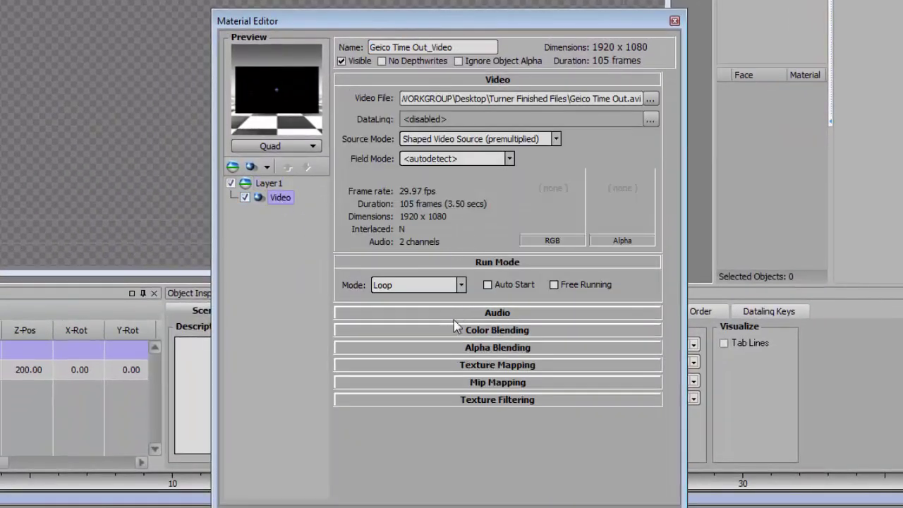
left_click(461, 285)
left_click(450, 309)
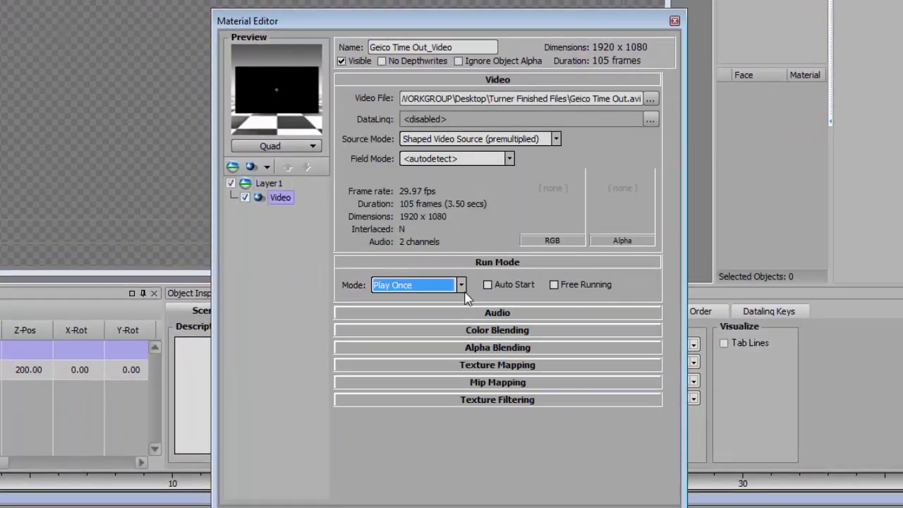
left_click(488, 284)
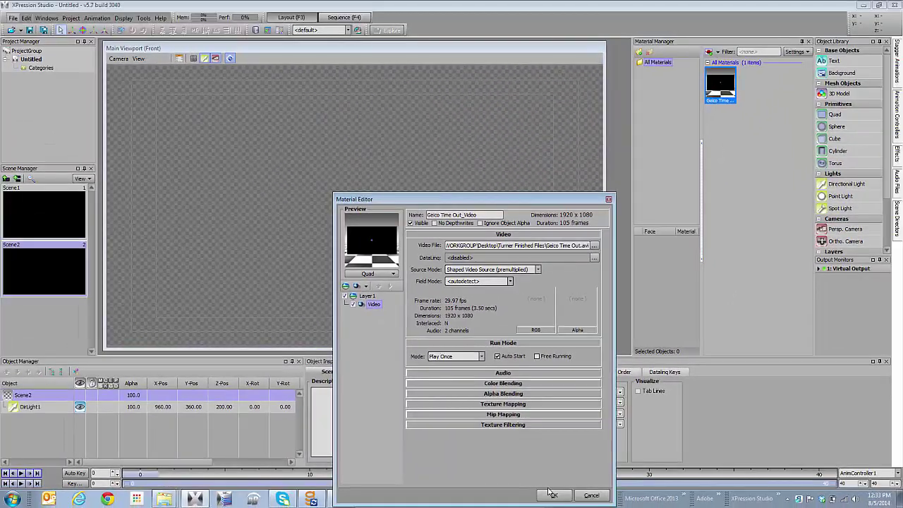
left_click(553, 495)
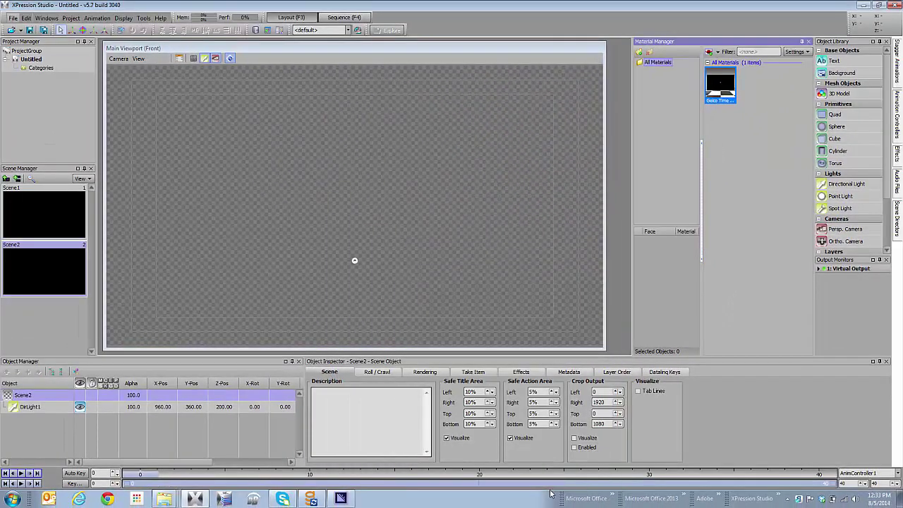
Step: Add a 1920 x 1080 quad to Scene2 and assign it the Geico Time Out video material
double_click(834, 115)
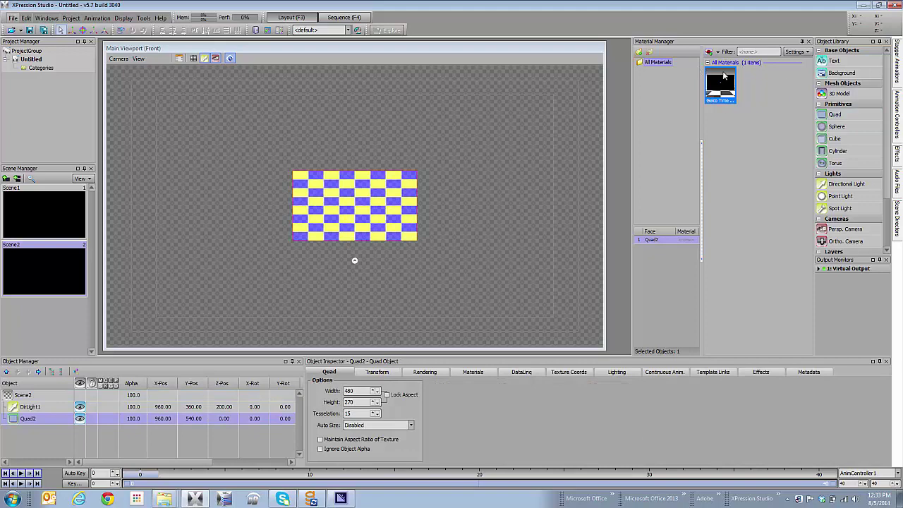
right_click(724, 76)
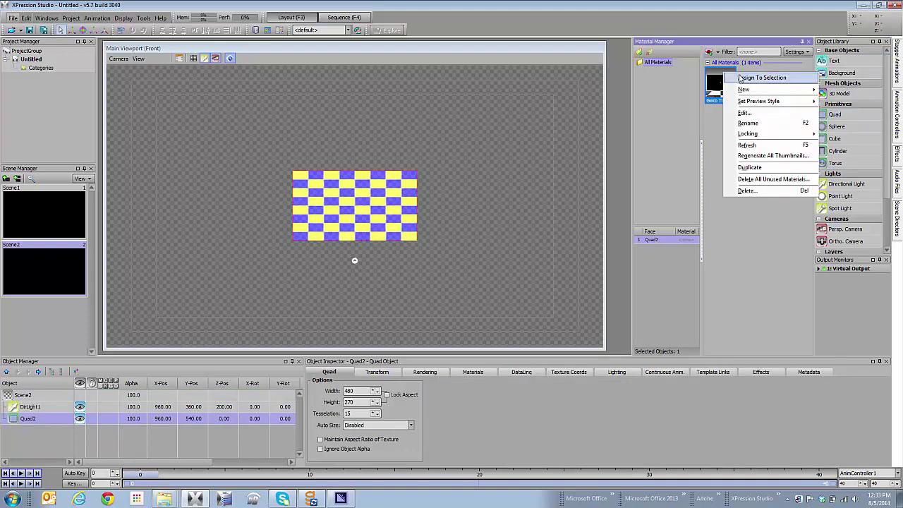
left_click(762, 77)
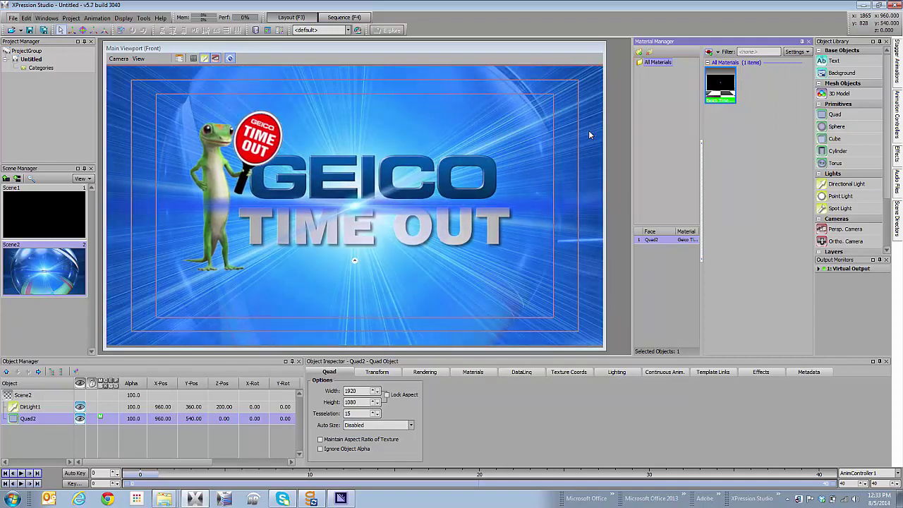
Step: Open the Virtual Output window, play Scene2's Geico video through it, then switch to Scene1
left_click(43, 212)
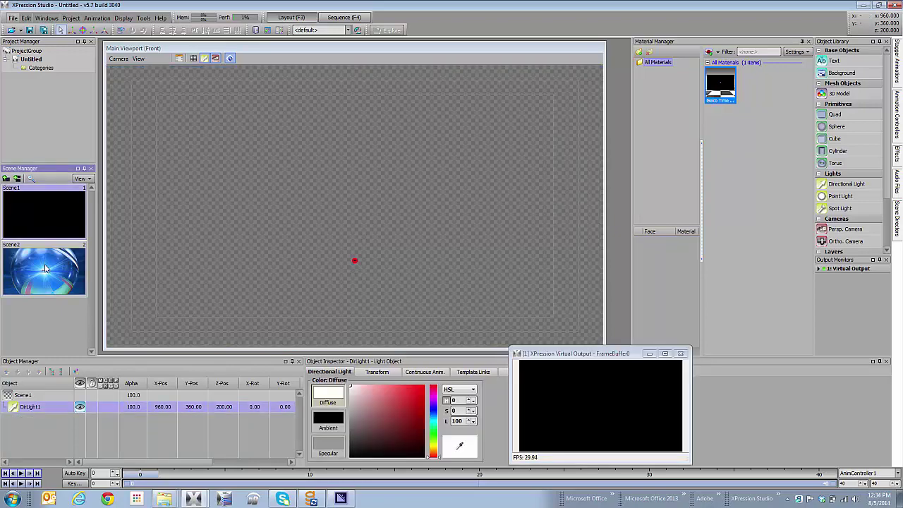
left_click(45, 268)
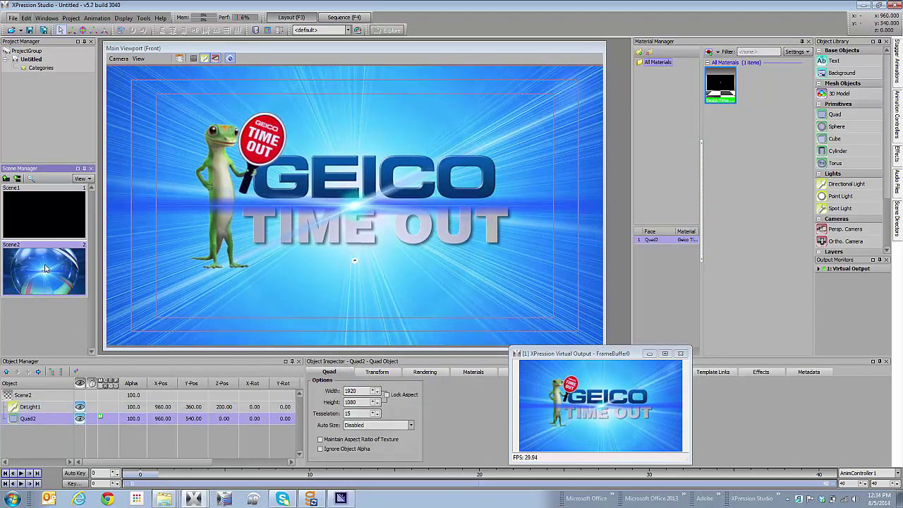
left_click(48, 225)
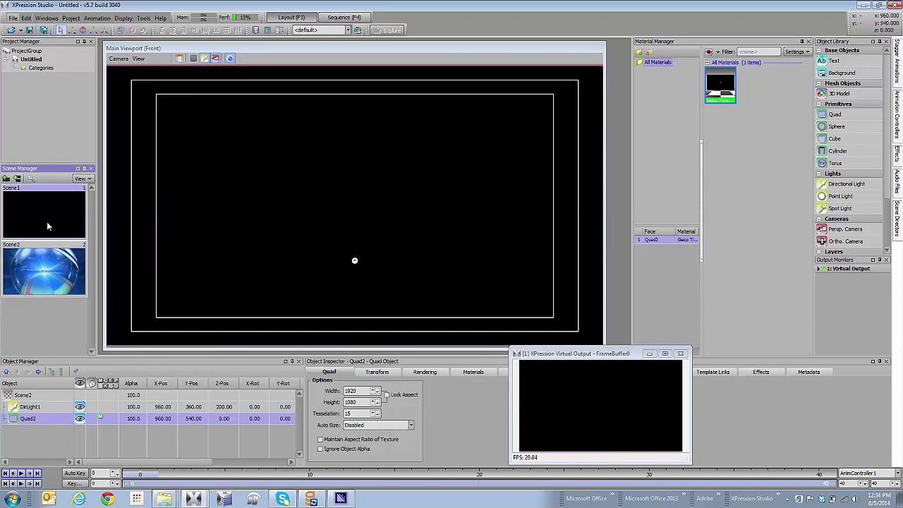